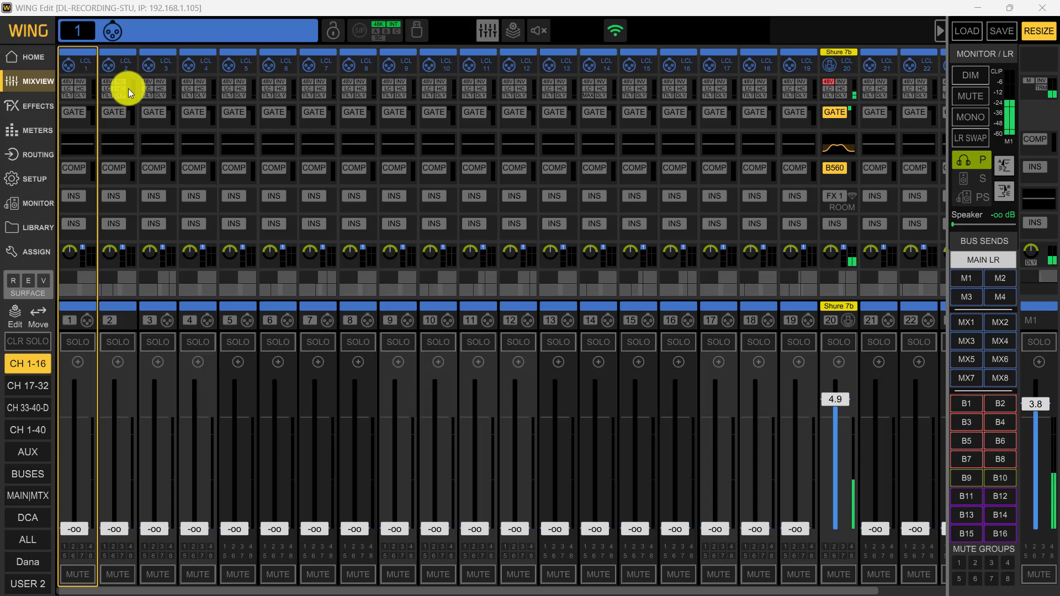
Step: Show the Local Out group on the Routing page, with its 8 outputs fed by Bus and Main sources
{"action": "left_click", "coordinate": [32, 157]}
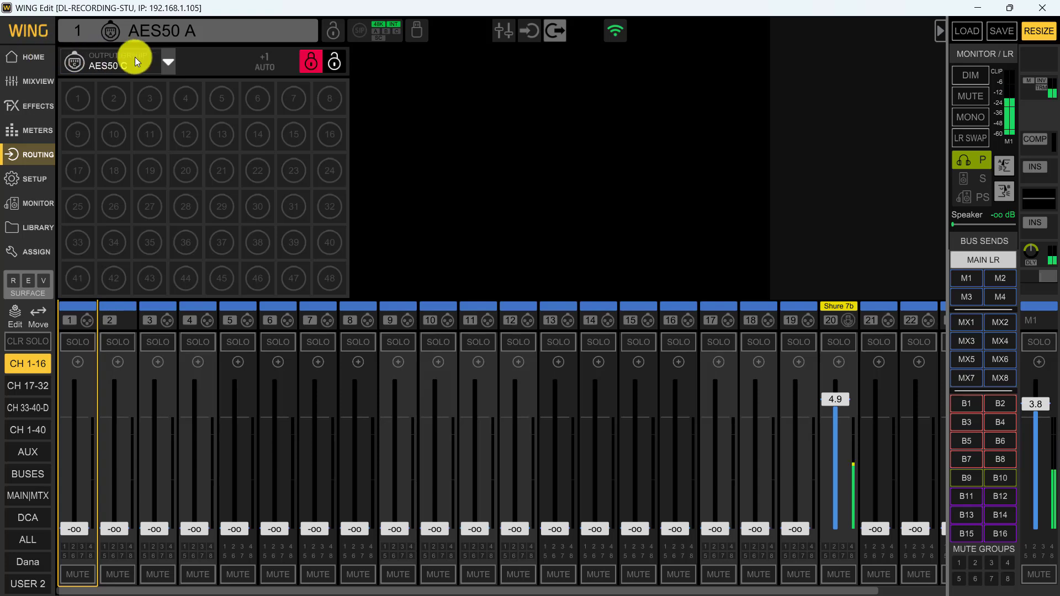
{"action": "left_click", "coordinate": [169, 60]}
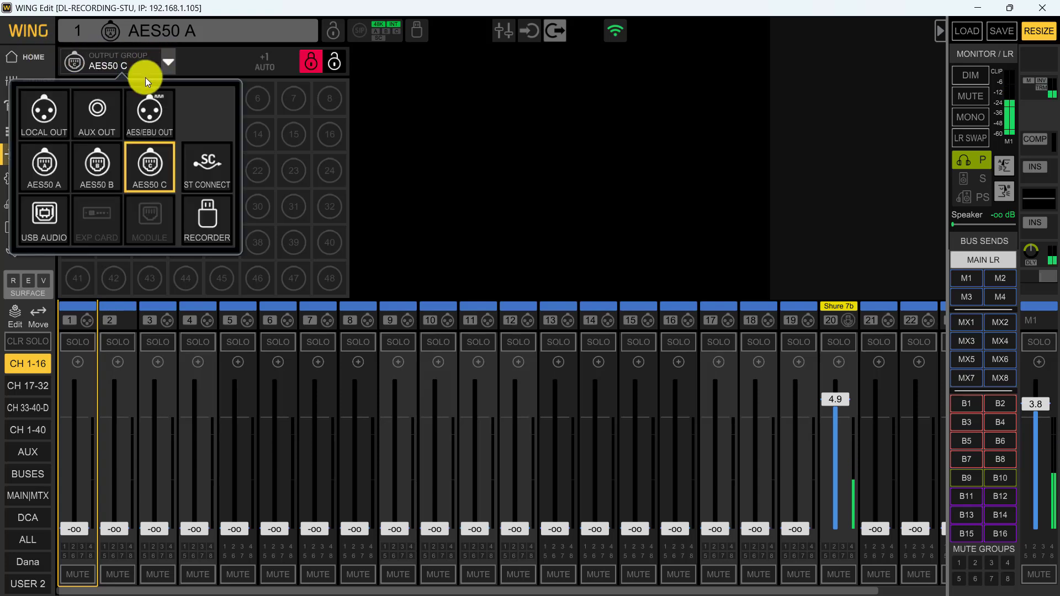
{"action": "left_click", "coordinate": [44, 111]}
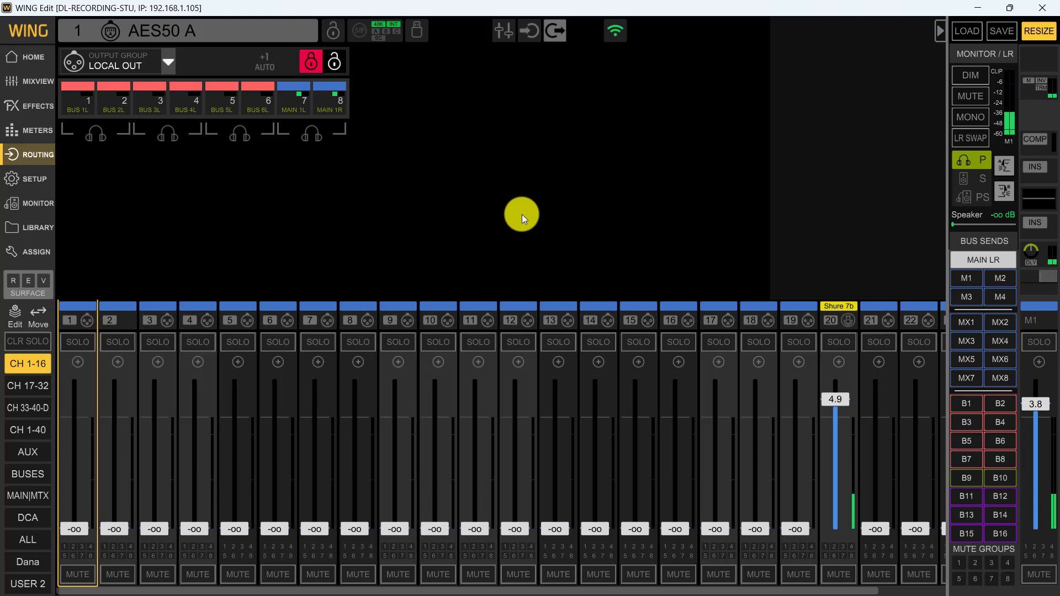
Step: Unlock routing and switch the output group to the 48 AES50 A outputs
{"action": "left_click", "coordinate": [332, 61]}
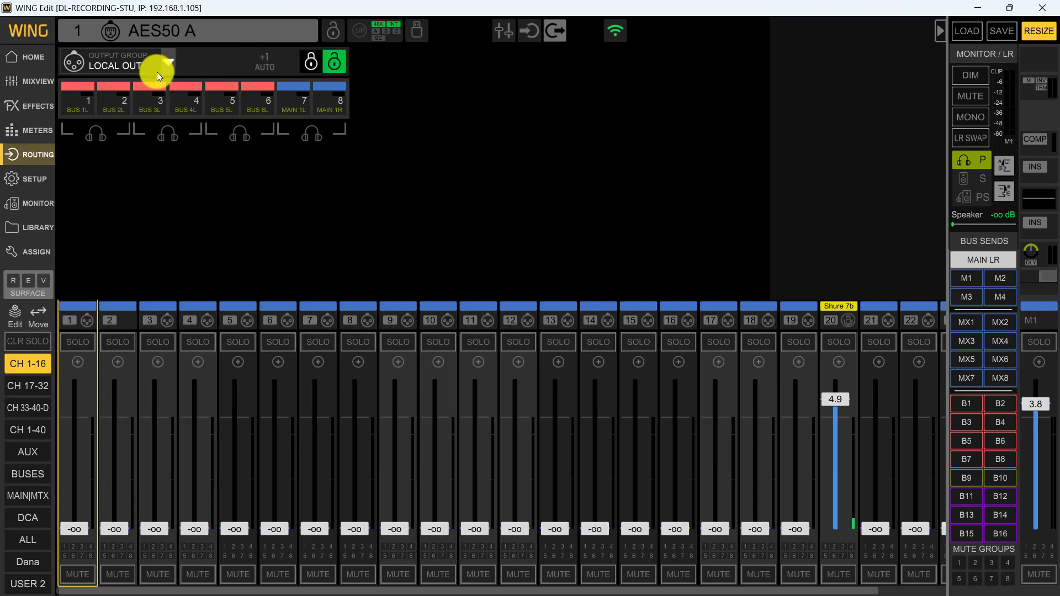
{"action": "left_click", "coordinate": [168, 63]}
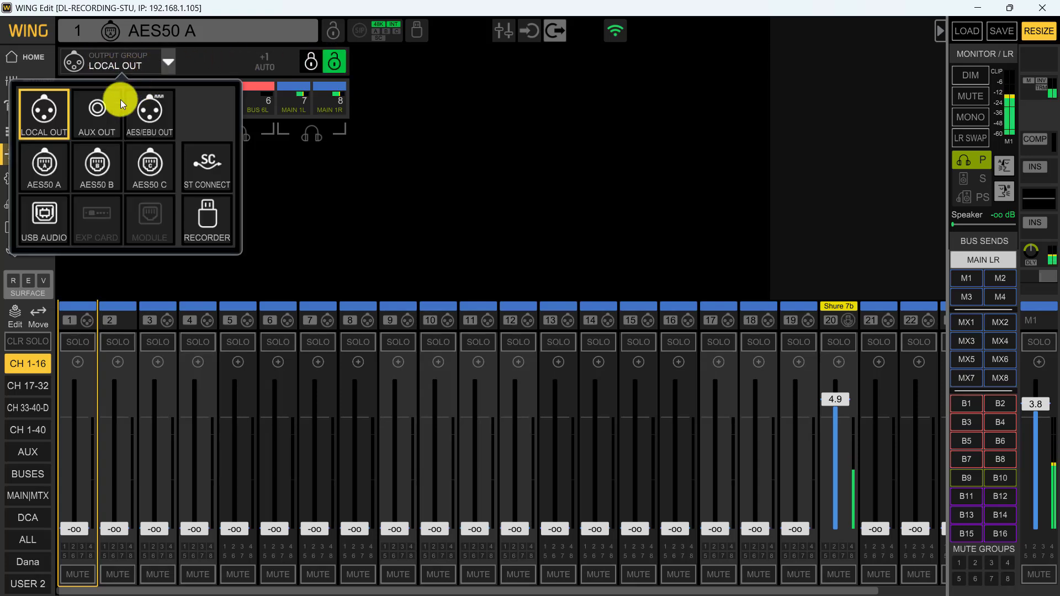
{"action": "left_click", "coordinate": [44, 168]}
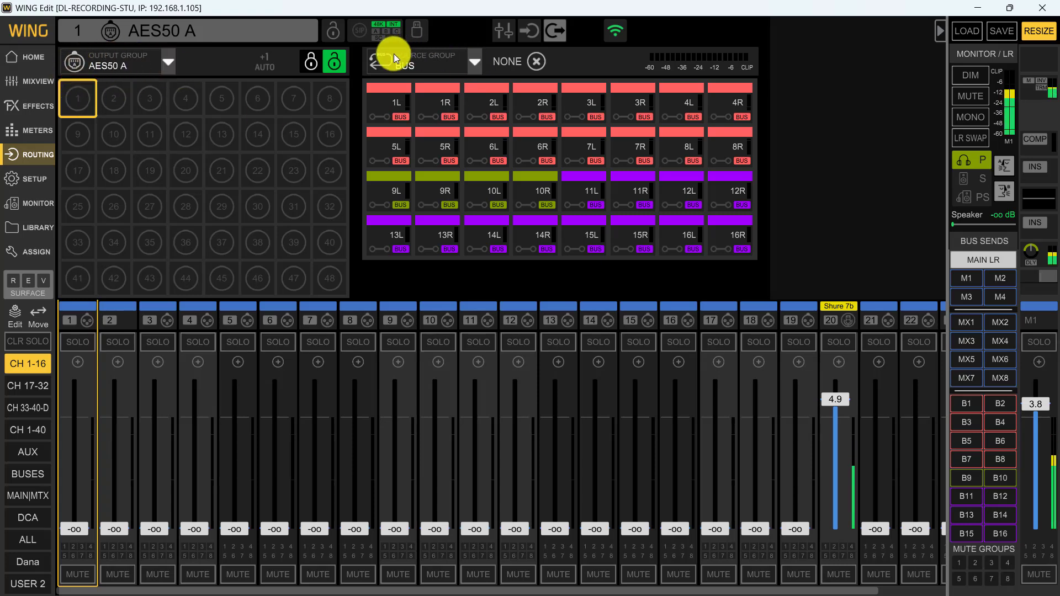
Step: Patch Main 1L to AES50 A output 8 and clear the stray Main 1L patch on output 1
{"action": "left_click", "coordinate": [427, 57]}
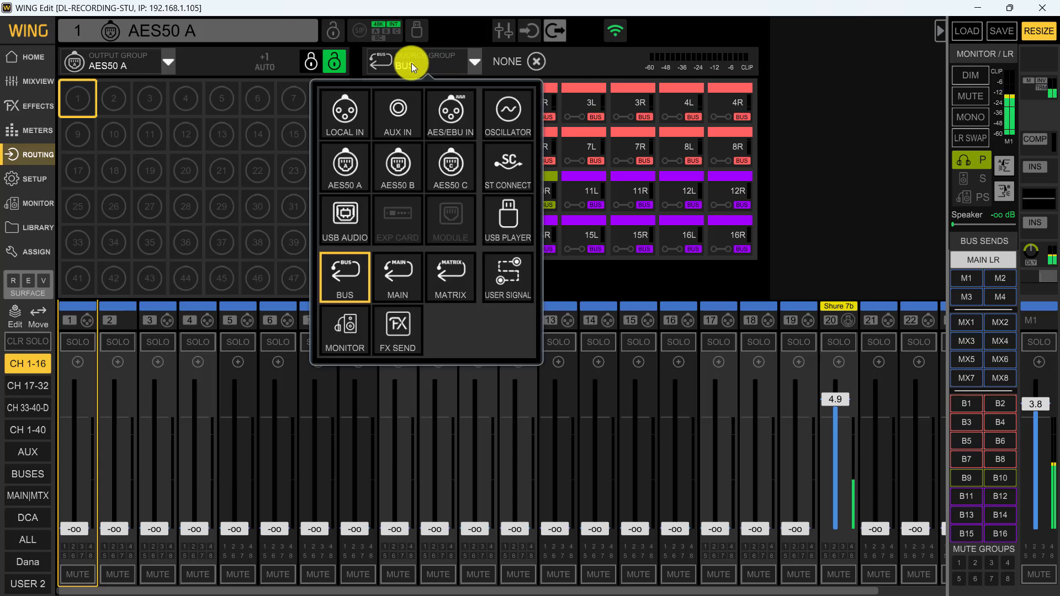
{"action": "left_click", "coordinate": [402, 278]}
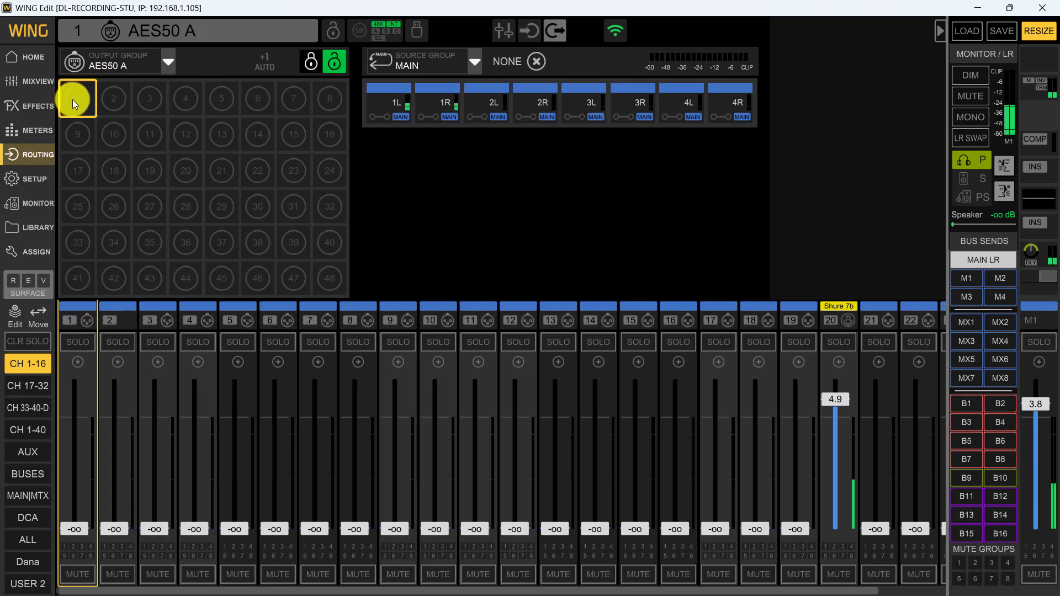
{"action": "left_click", "coordinate": [385, 108]}
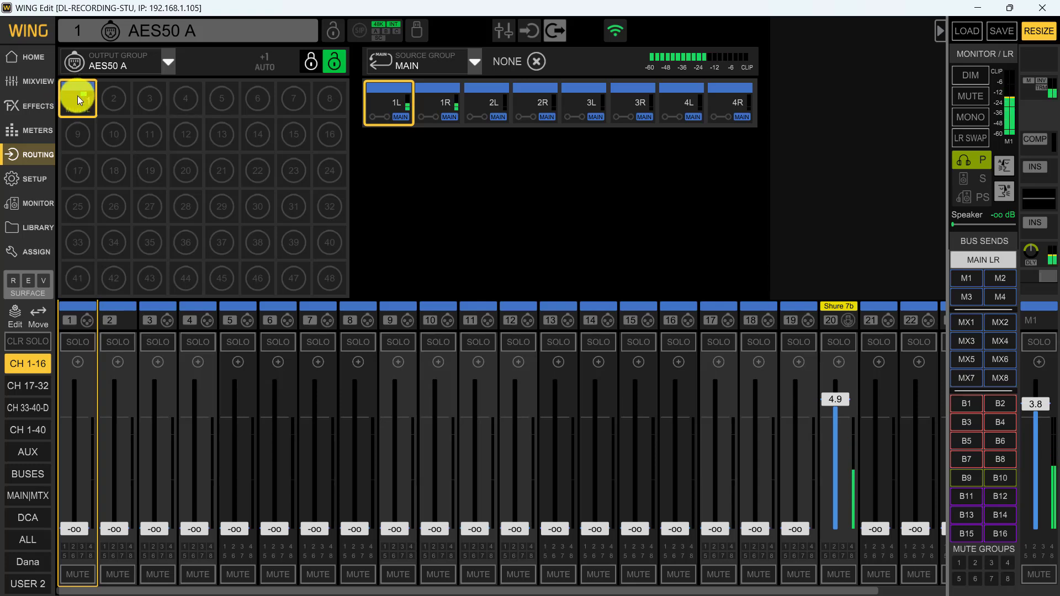
{"action": "left_click", "coordinate": [326, 98]}
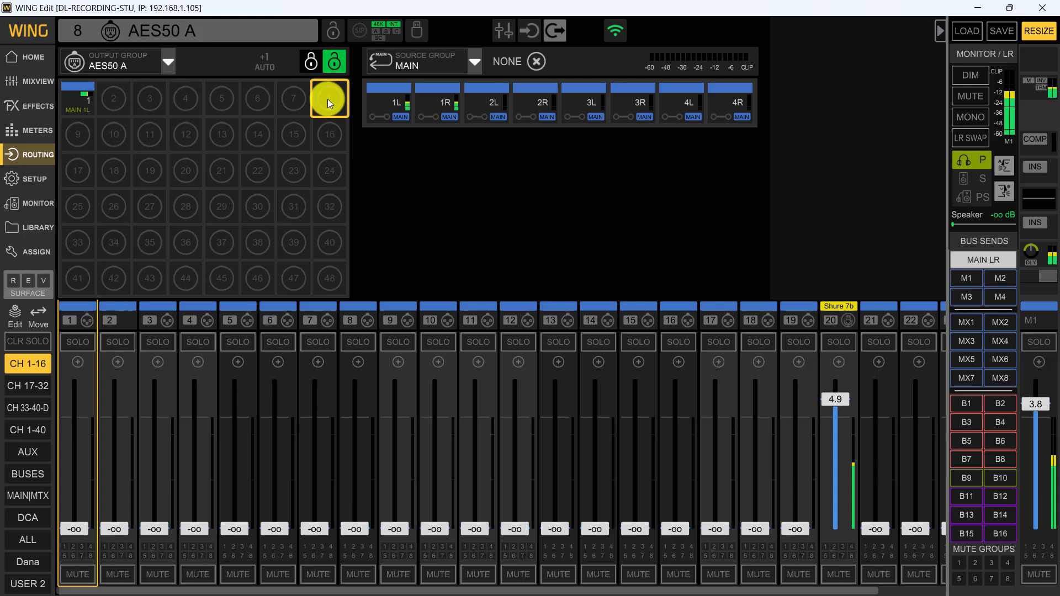
{"action": "left_click", "coordinate": [385, 103]}
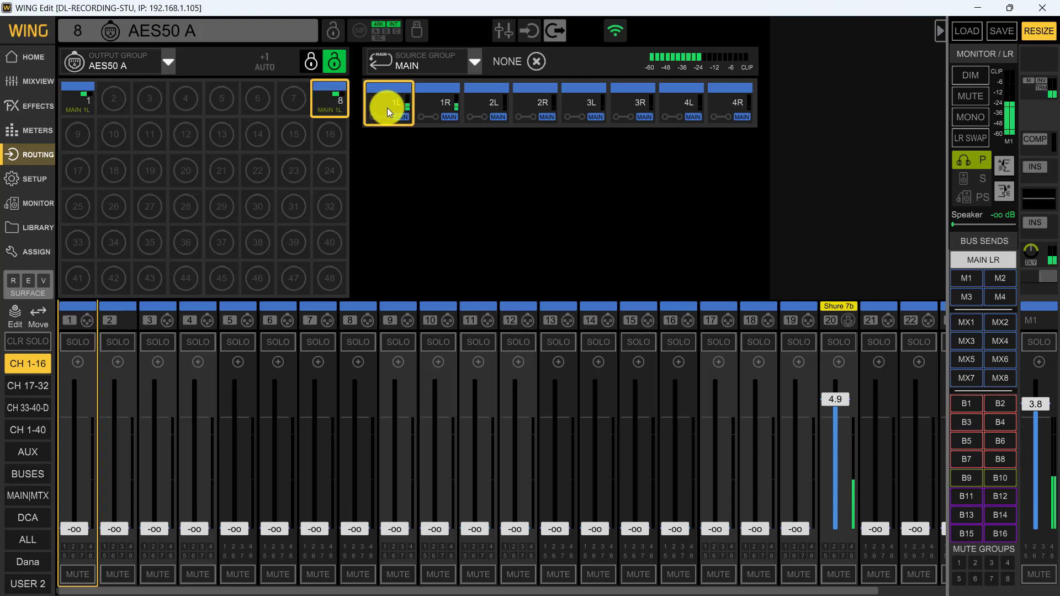
{"action": "left_click", "coordinate": [78, 97]}
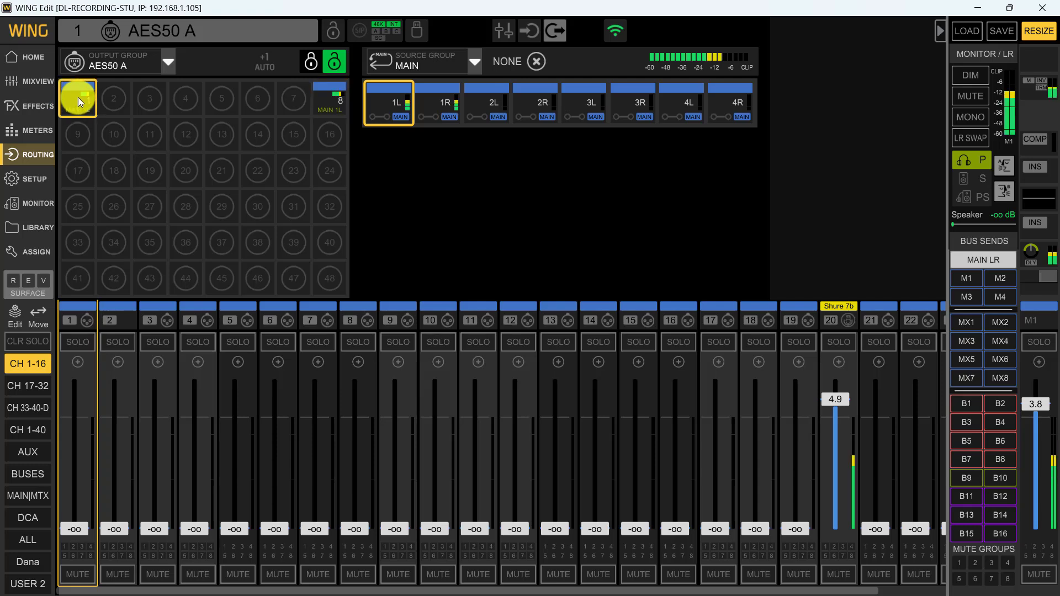
{"action": "left_click", "coordinate": [534, 61]}
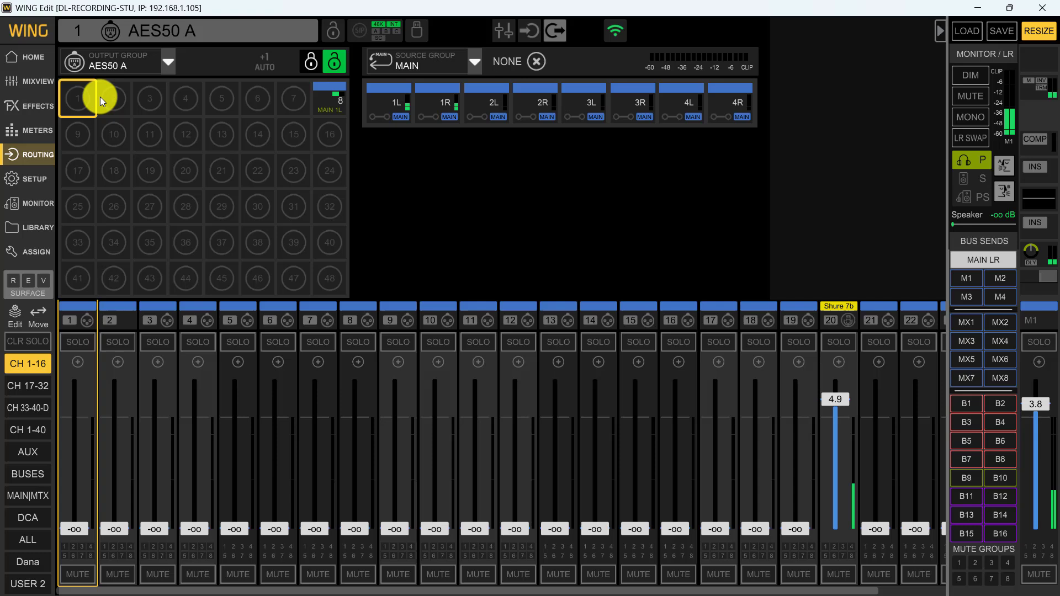
Step: Patch Main 1R to AES50 B output 8
{"action": "left_click", "coordinate": [166, 60]}
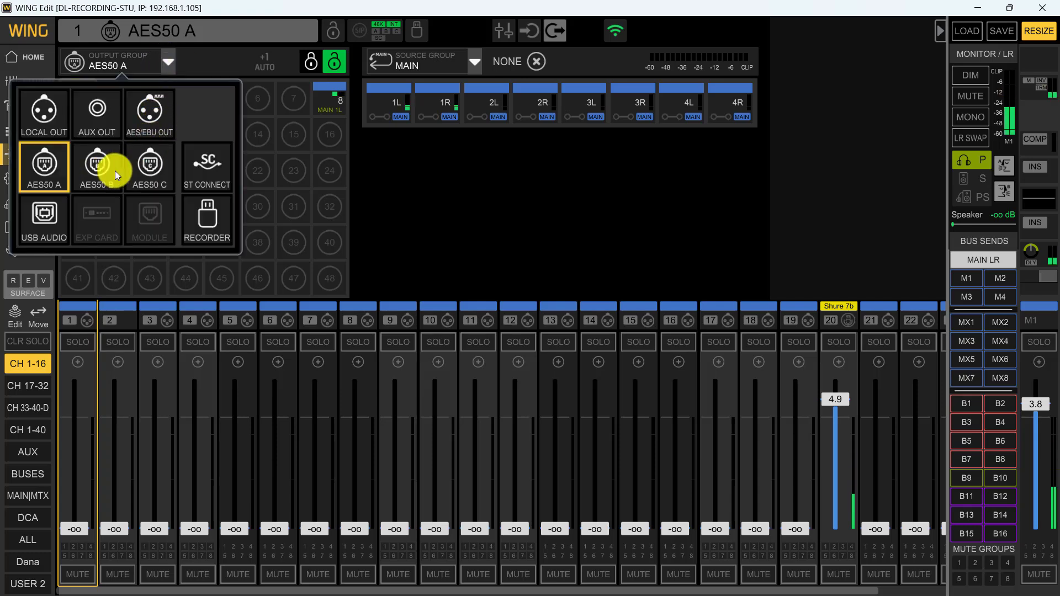
{"action": "left_click", "coordinate": [99, 170]}
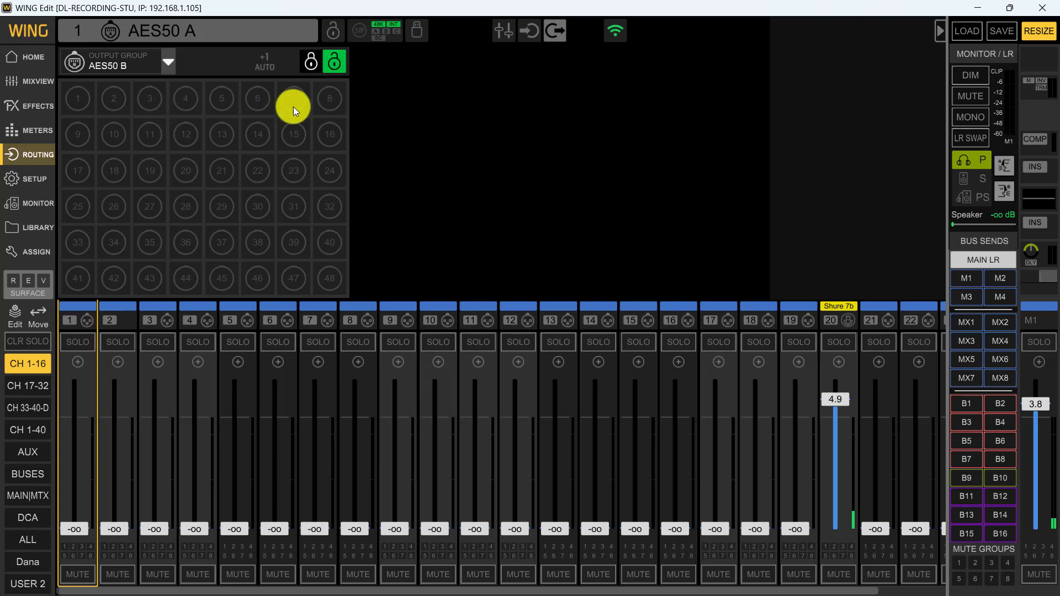
{"action": "left_click", "coordinate": [328, 98]}
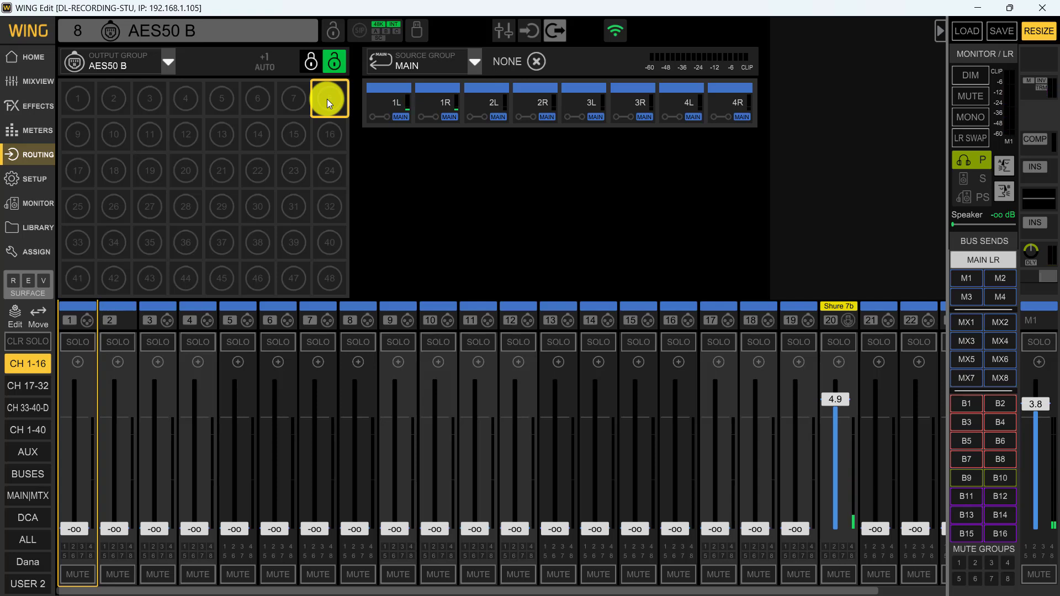
{"action": "left_click", "coordinate": [442, 107]}
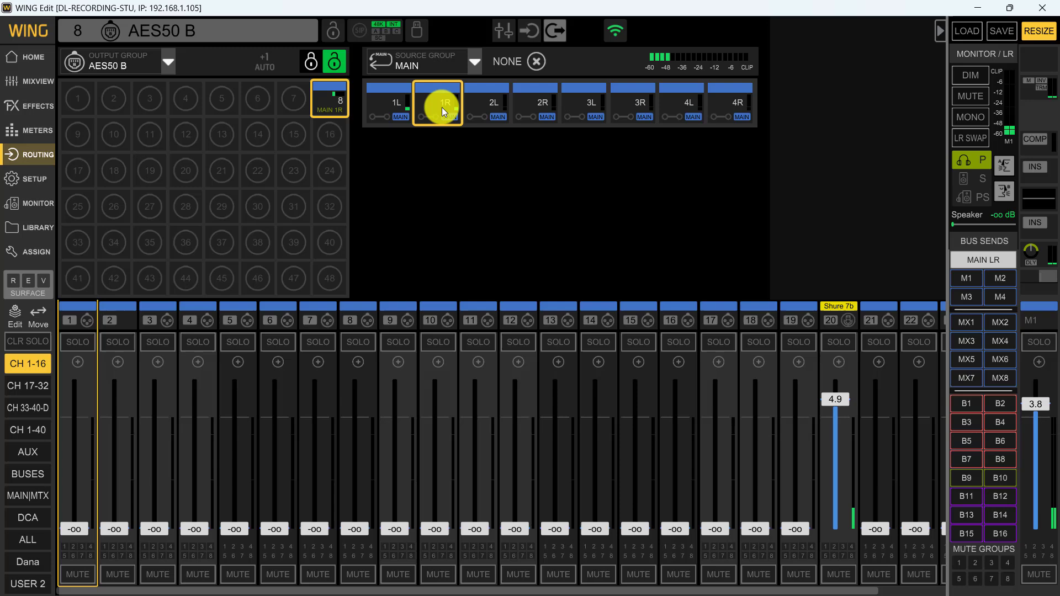
Step: Name bus 1 'dana' with a speaker icon and yellow colour, then show its sends on faders
{"action": "left_click", "coordinate": [964, 404]}
{"action": "left_click", "coordinate": [963, 402]}
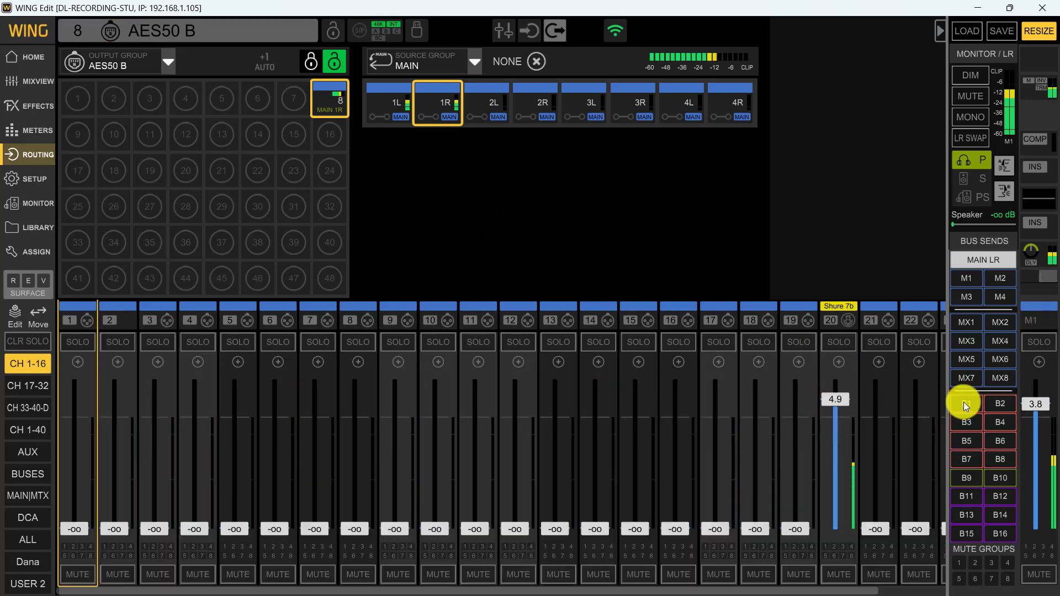
{"action": "left_click", "coordinate": [17, 474]}
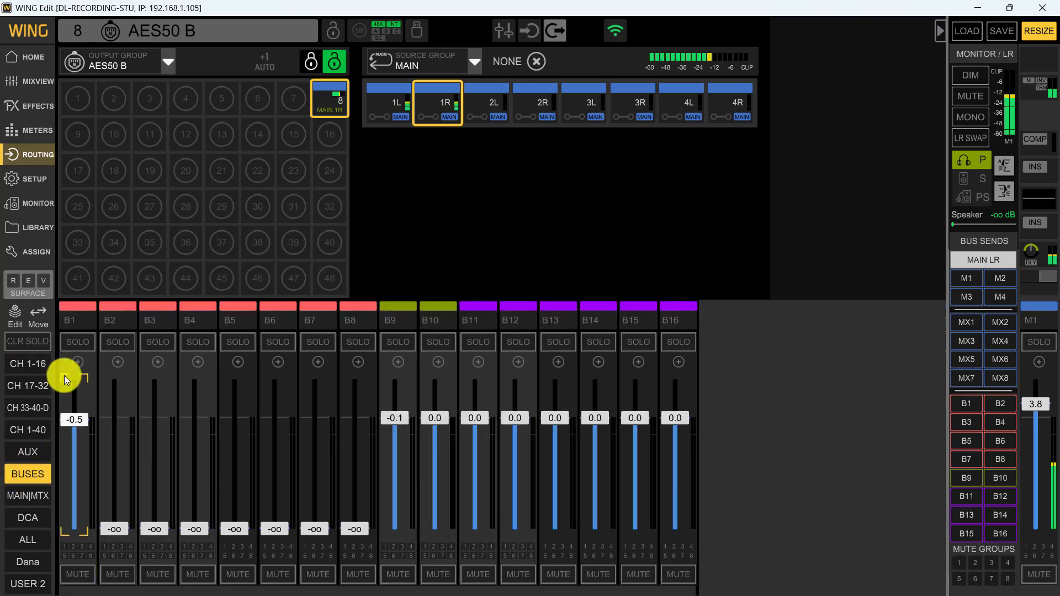
{"action": "left_click", "coordinate": [76, 320]}
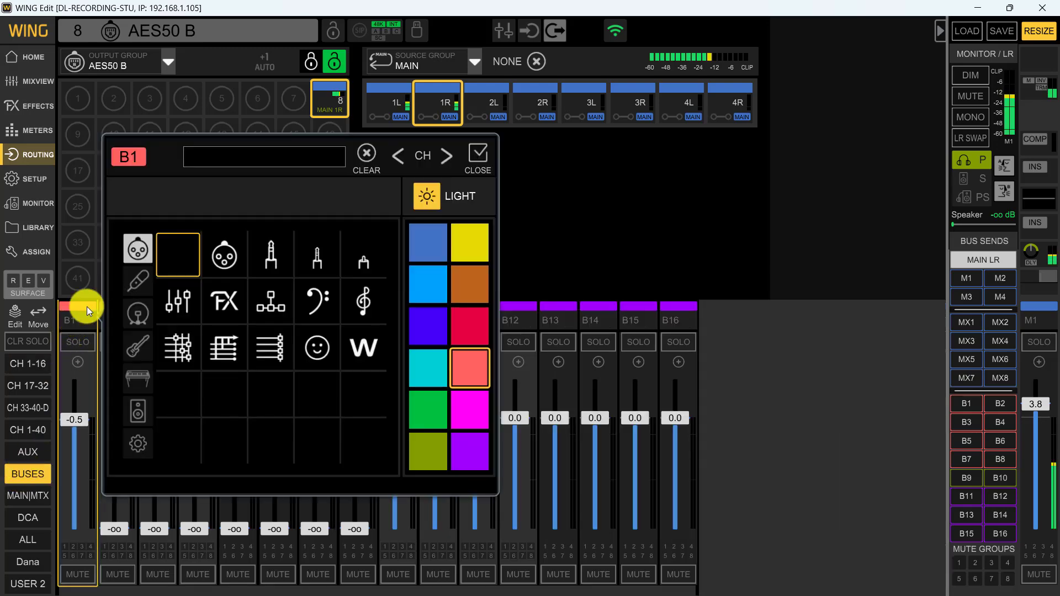
{"action": "left_click", "coordinate": [220, 157]}
{"action": "type", "text": "dana"}
{"action": "left_click", "coordinate": [470, 242]}
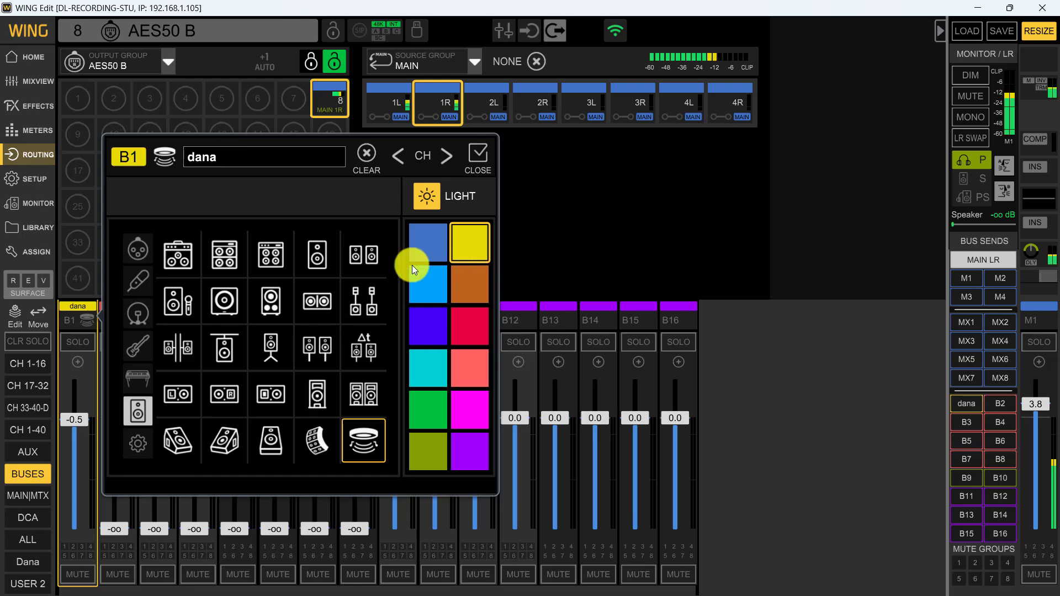
{"action": "left_click", "coordinate": [475, 156]}
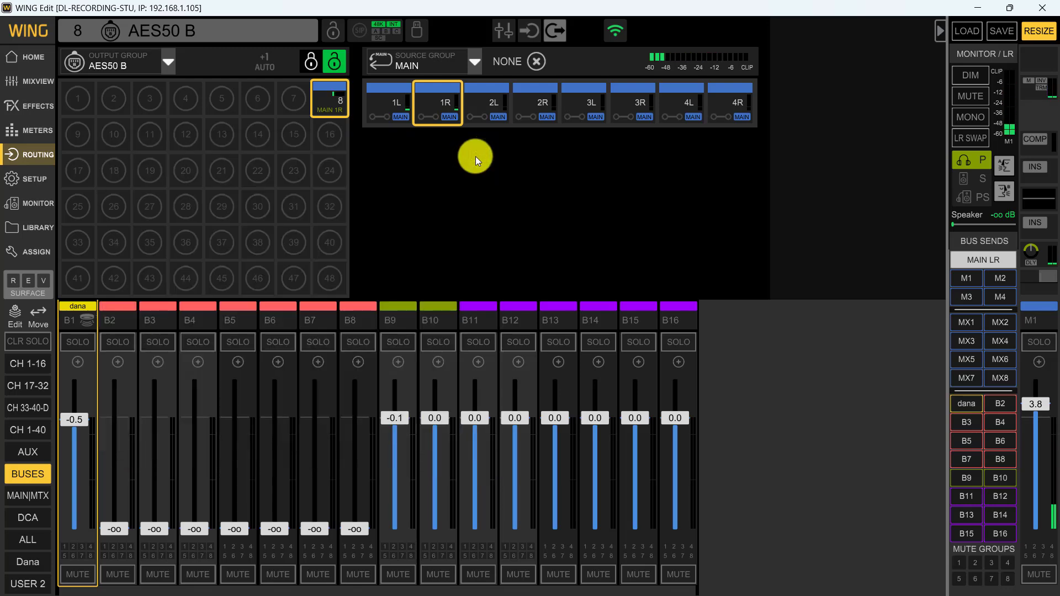
{"action": "left_click", "coordinate": [968, 403]}
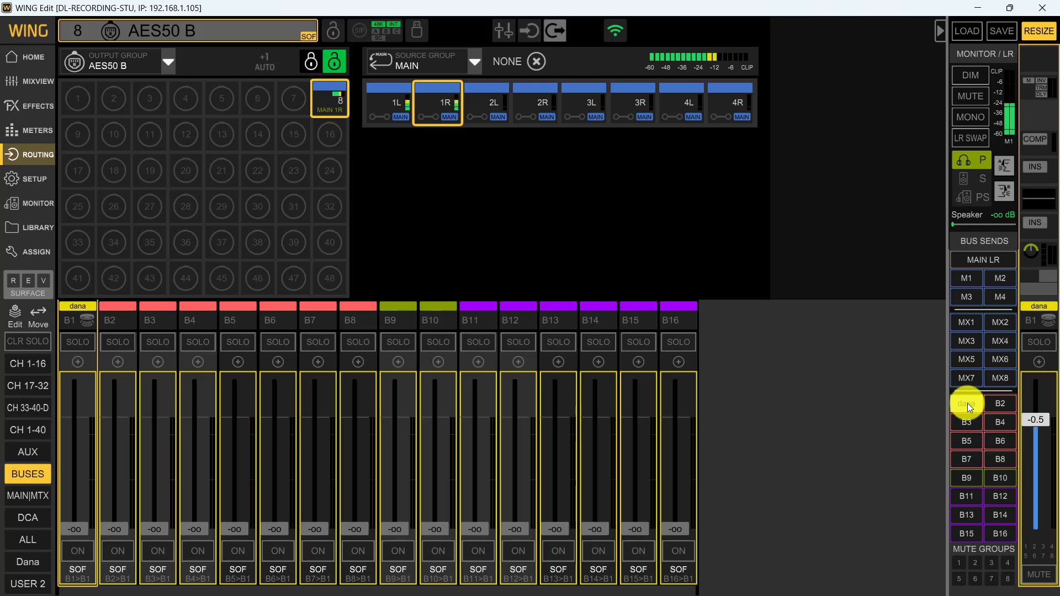
Step: Switch on channel 20's send to the dana bus and raise it to about -6 dB
{"action": "left_click", "coordinate": [968, 403]}
{"action": "left_click", "coordinate": [968, 404]}
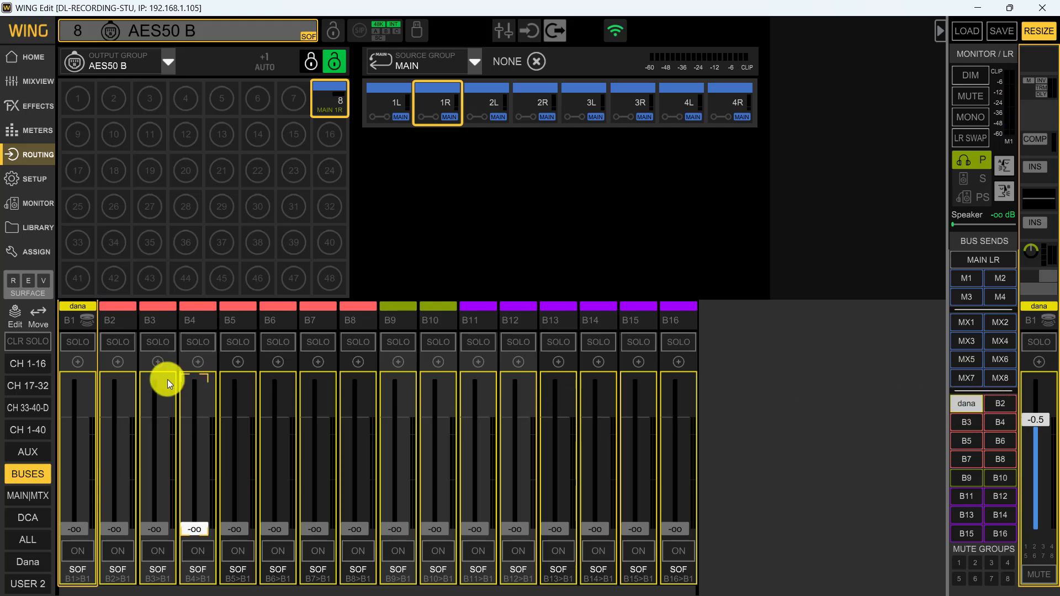
{"action": "left_click", "coordinate": [36, 365]}
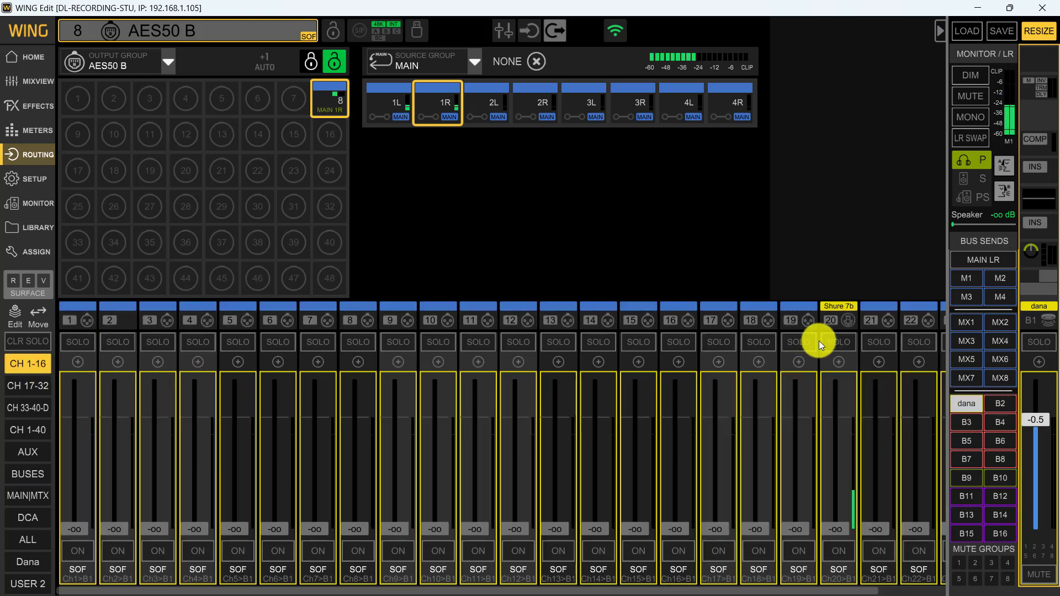
{"action": "left_click", "coordinate": [837, 552]}
{"action": "left_click_drag", "start_coordinate": [840, 528], "coordinate": [844, 417]}
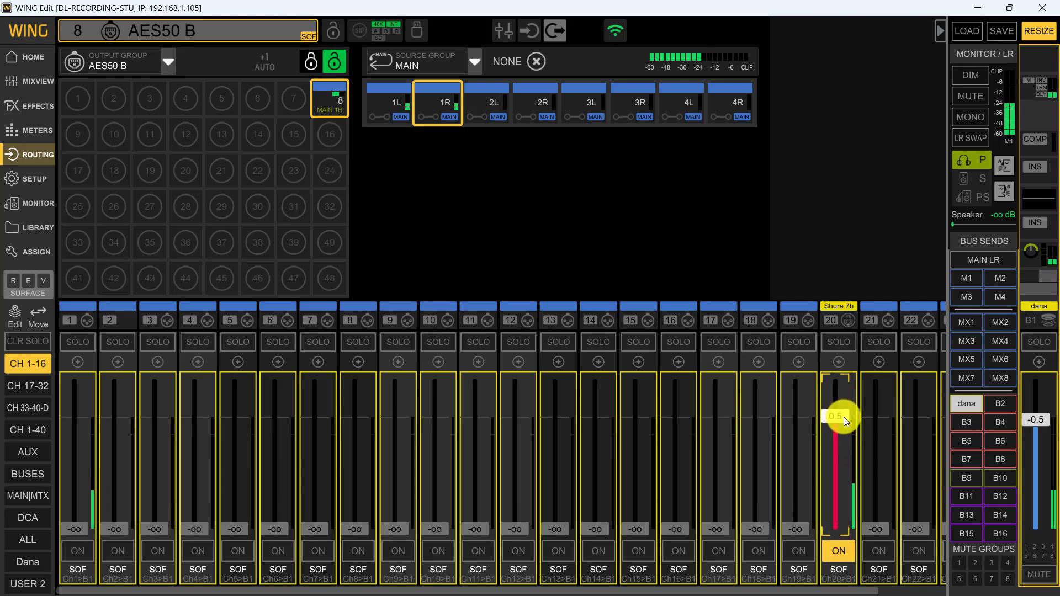
{"action": "left_click", "coordinate": [25, 474]}
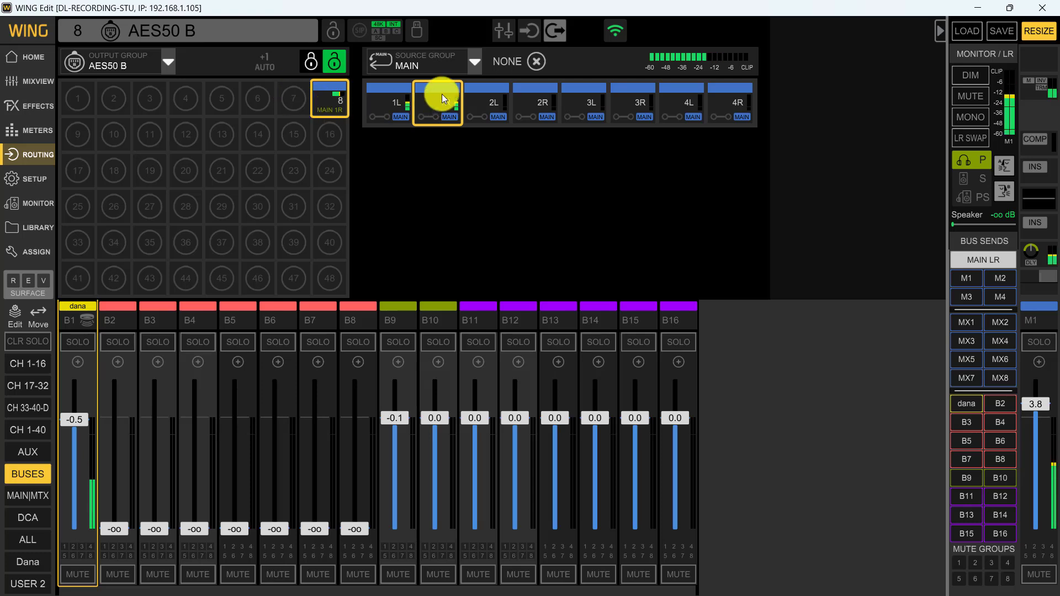
Step: Patch Bus 1L and 1R to AES50 B outputs 1 and 2 using +1 auto-advance
{"action": "left_click", "coordinate": [450, 119]}
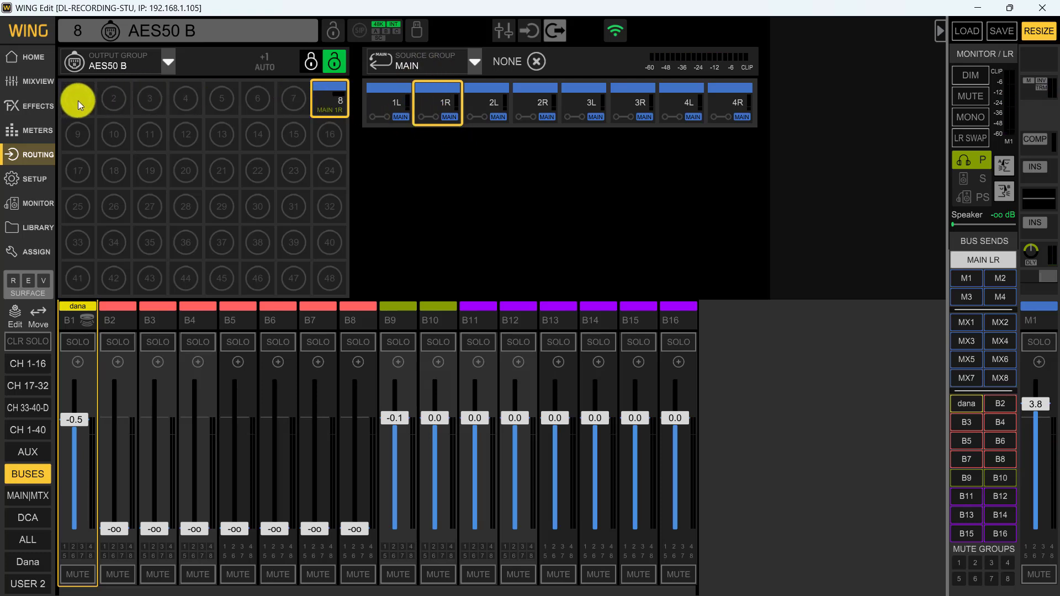
{"action": "left_click", "coordinate": [475, 64]}
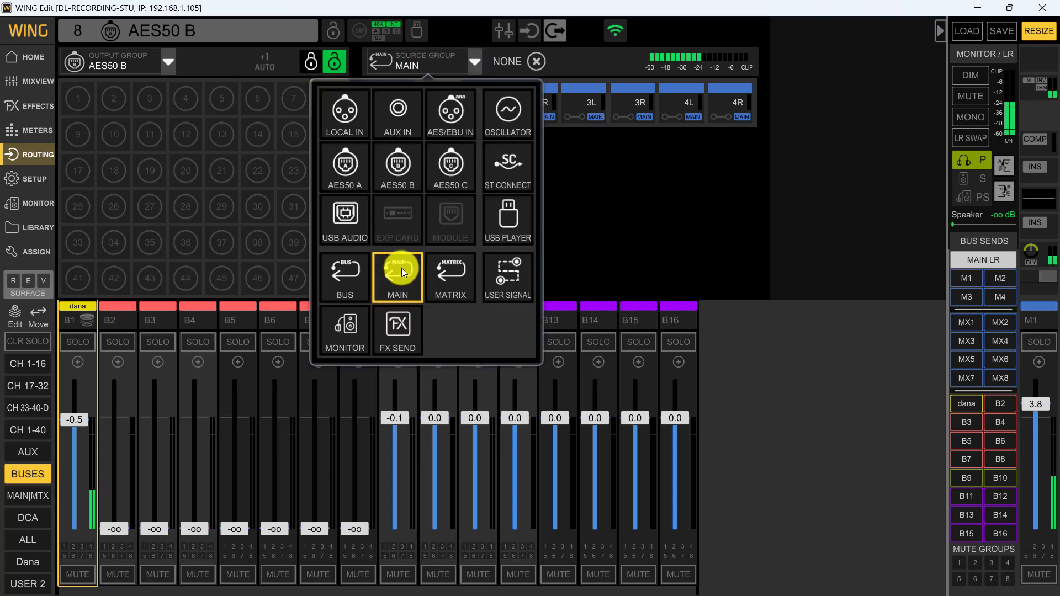
{"action": "left_click", "coordinate": [347, 272]}
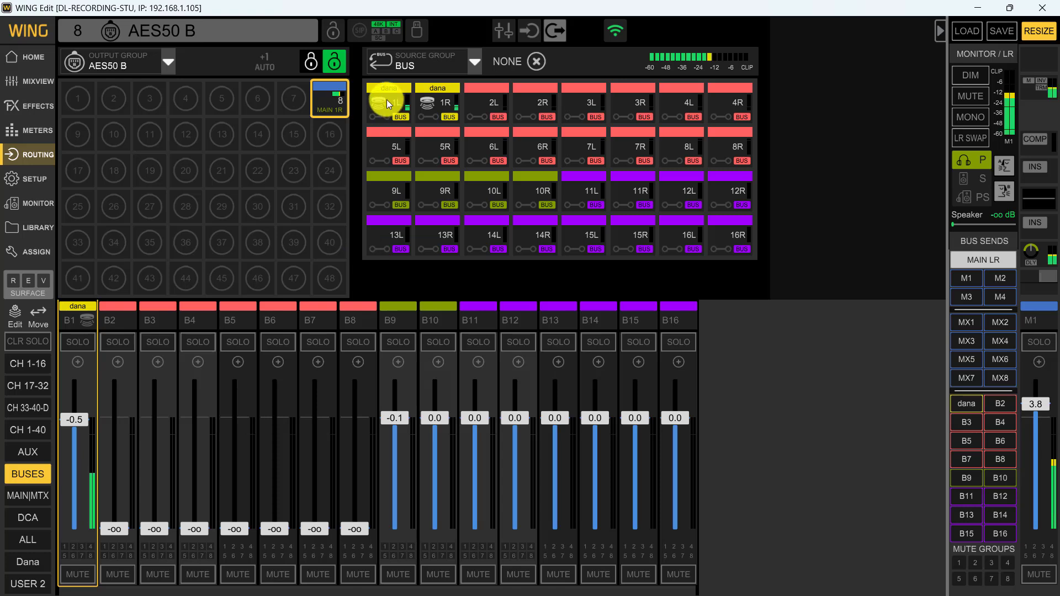
{"action": "left_click", "coordinate": [84, 105]}
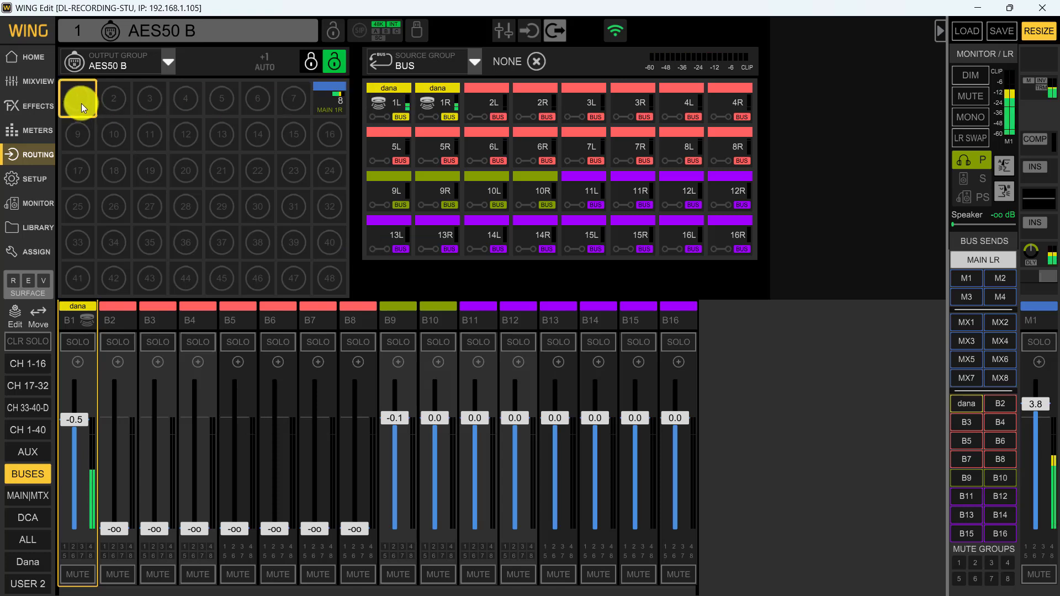
{"action": "left_click", "coordinate": [264, 64]}
{"action": "left_click", "coordinate": [388, 111]}
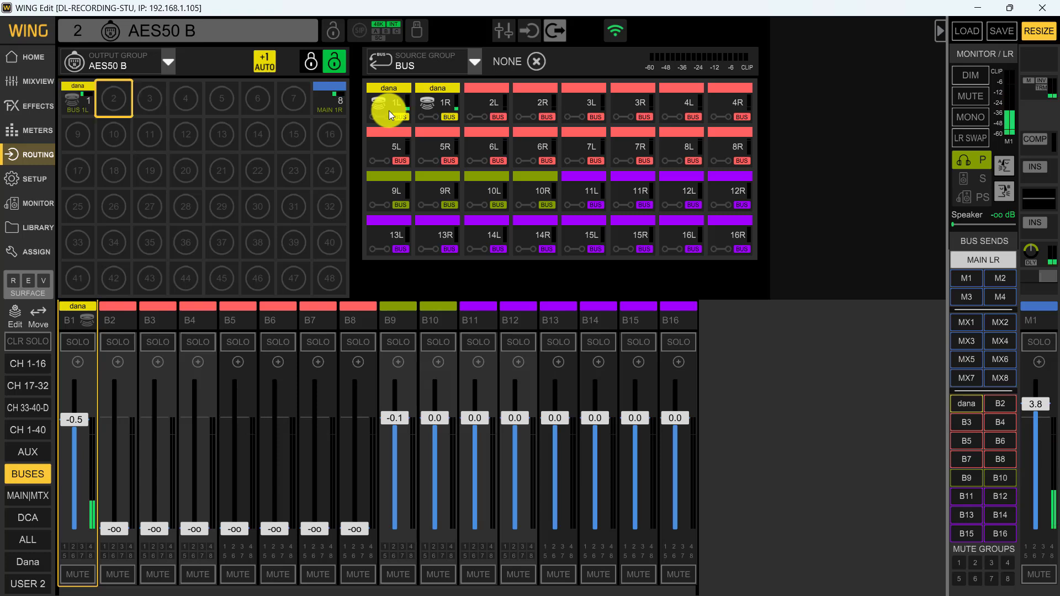
{"action": "left_click", "coordinate": [428, 109]}
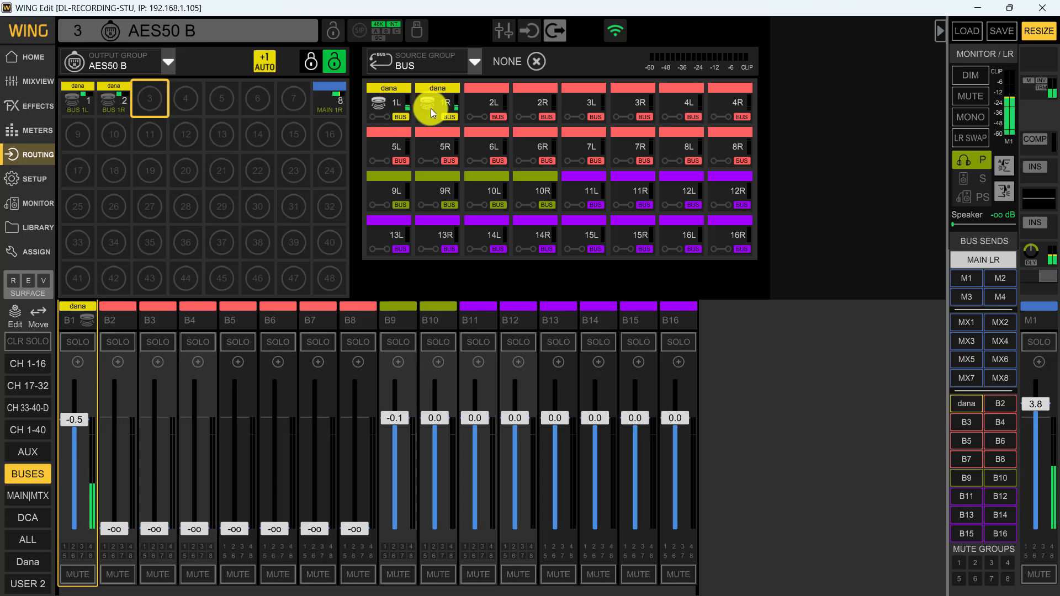